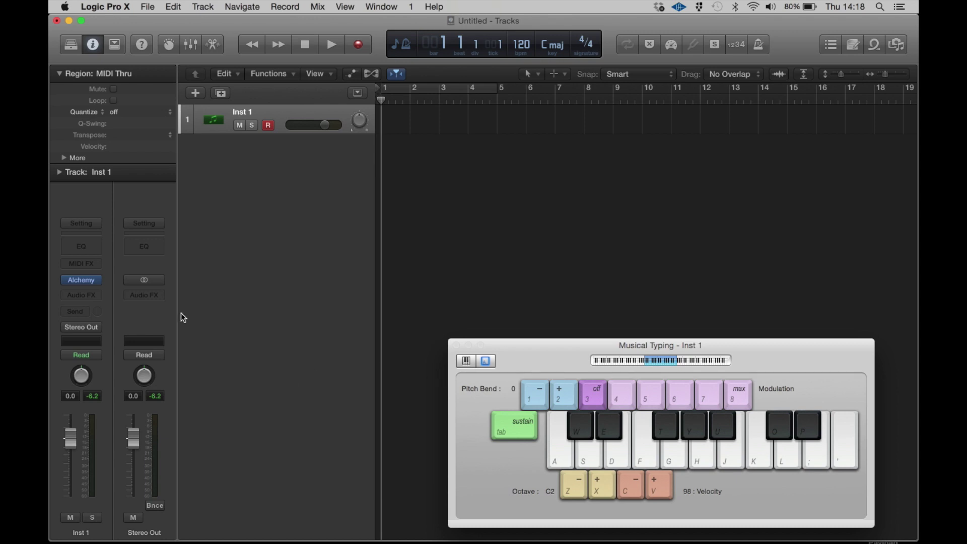
Open the Alchemy editor and drag it right to reveal the track list
click(83, 281)
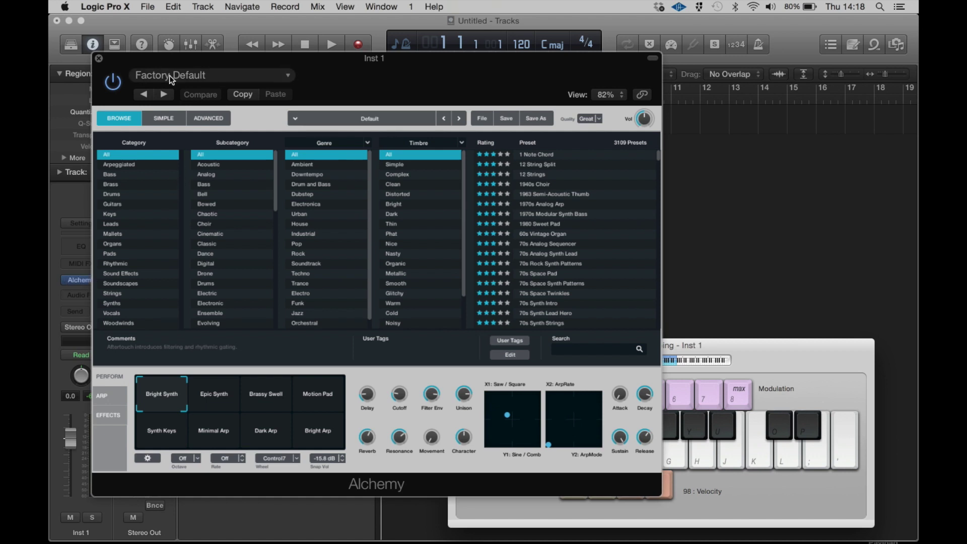
drag(169, 60, 335, 50)
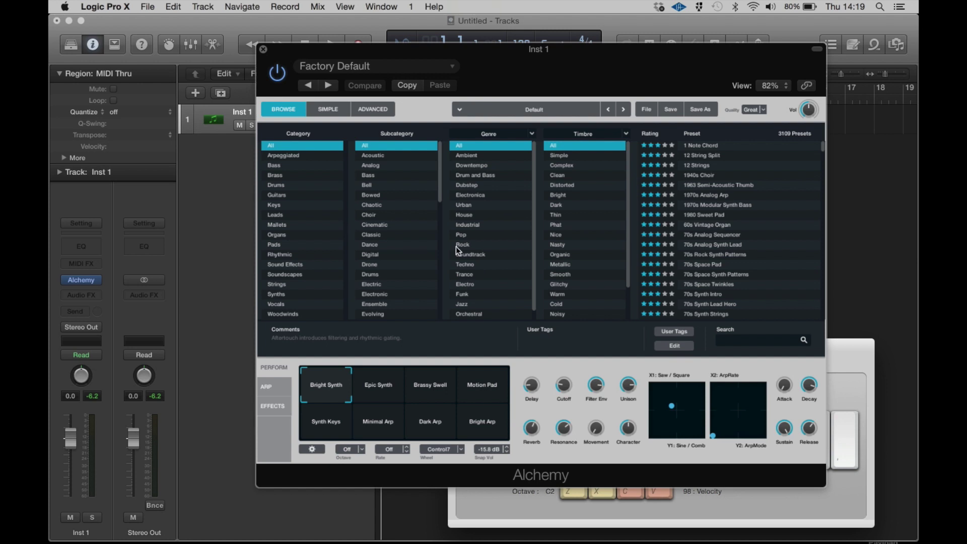
Load the Agile Synth Bass patch from the Library's Basic > Bass category
click(72, 45)
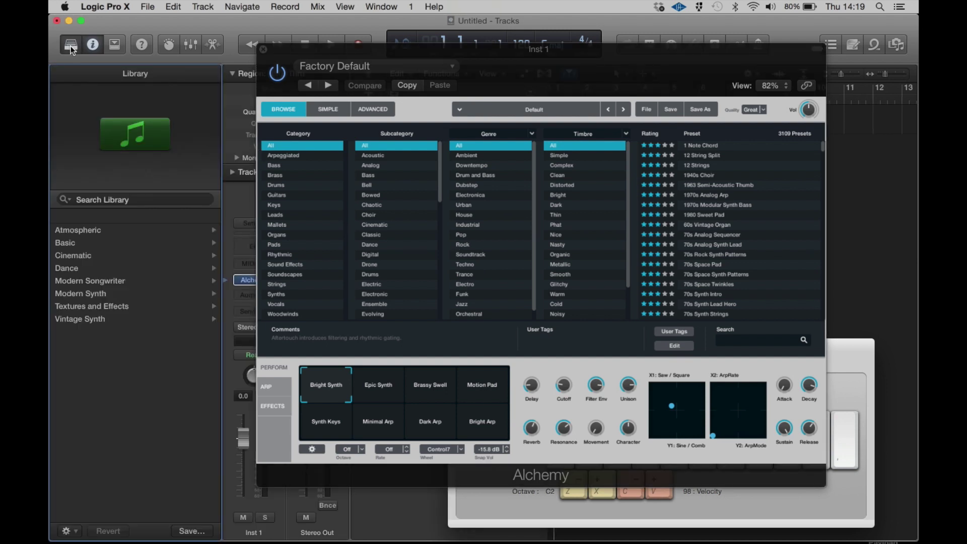
click(82, 243)
click(83, 243)
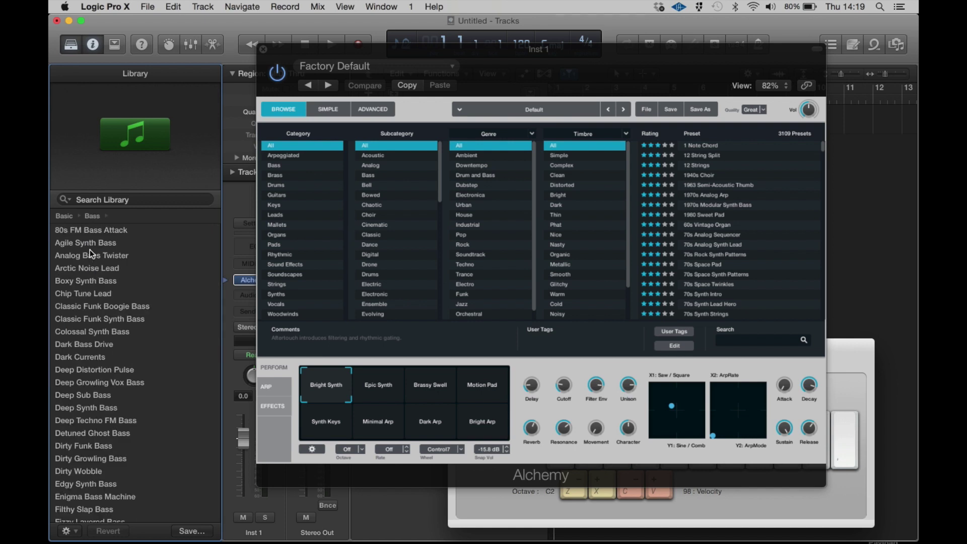
click(89, 246)
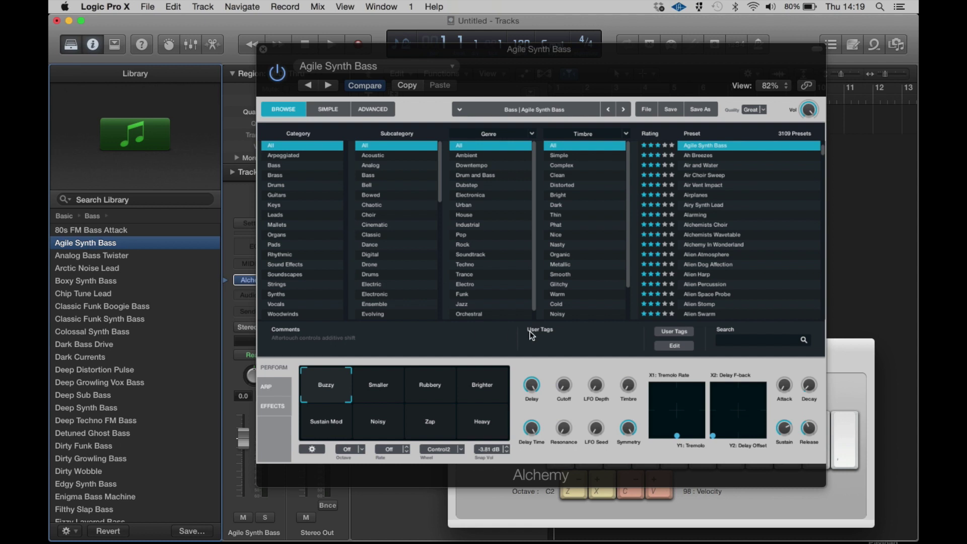
Audition the new bass with Musical Typing notes F, G, A and E
click(532, 508)
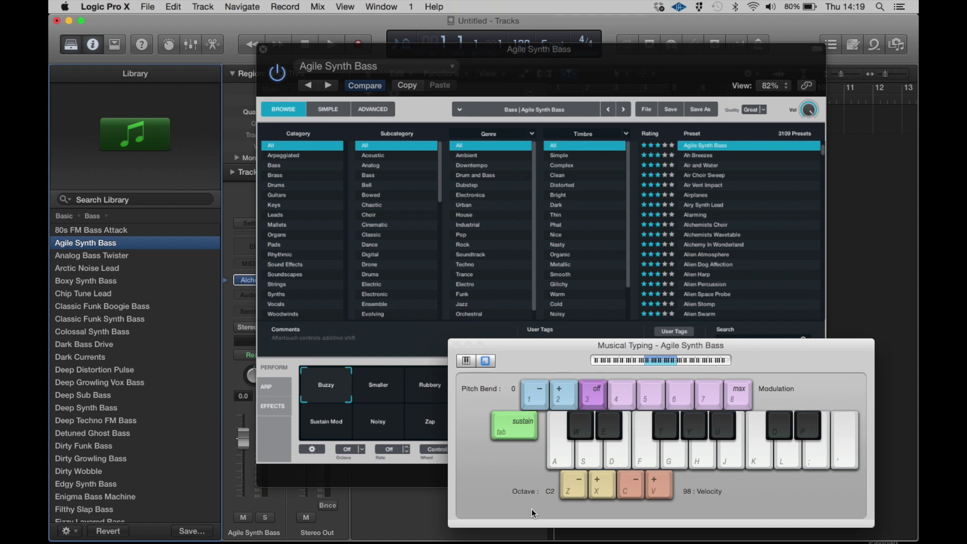
key(f)
key(f)
key(g)
key(a)
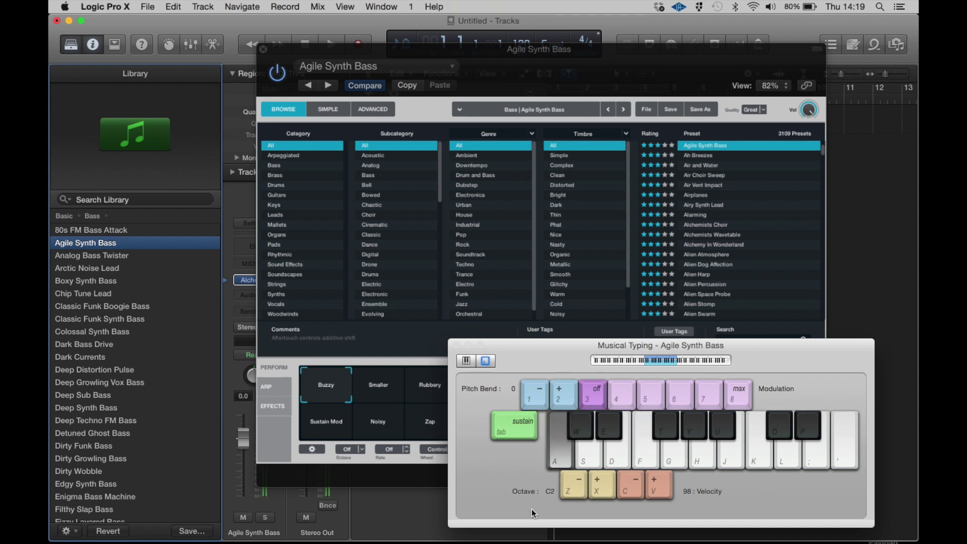
key(e)
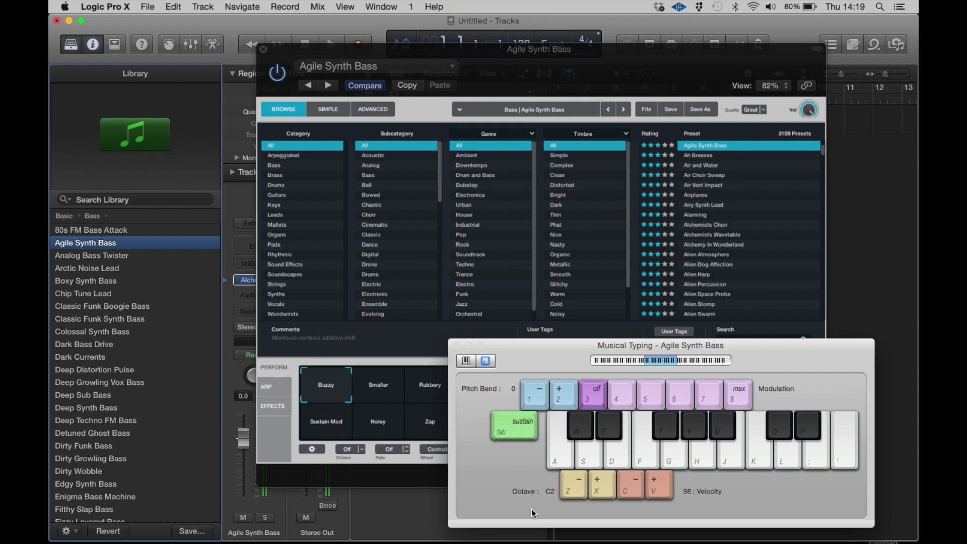
Bring Alchemy forward and morph the Perform pad toward the Sustain Mod snapshot
click(395, 476)
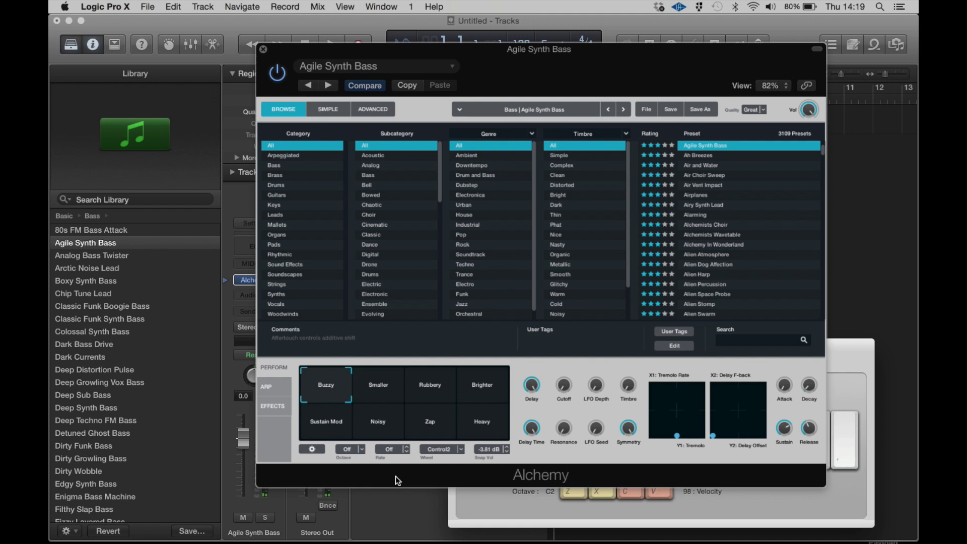
drag(333, 389, 336, 424)
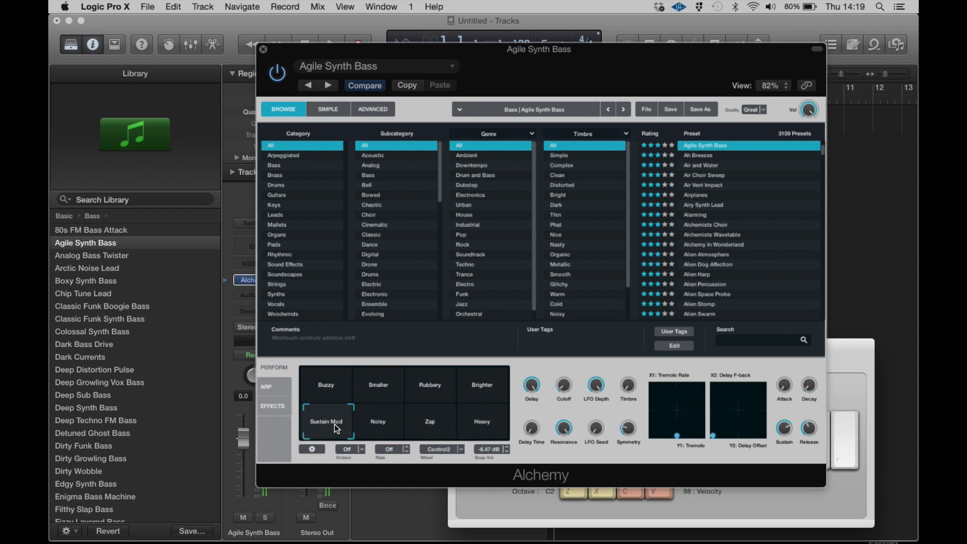
In Simple view, blend Smaller, Rubbery, Noisy and Zap, then show the Advanced page
click(332, 110)
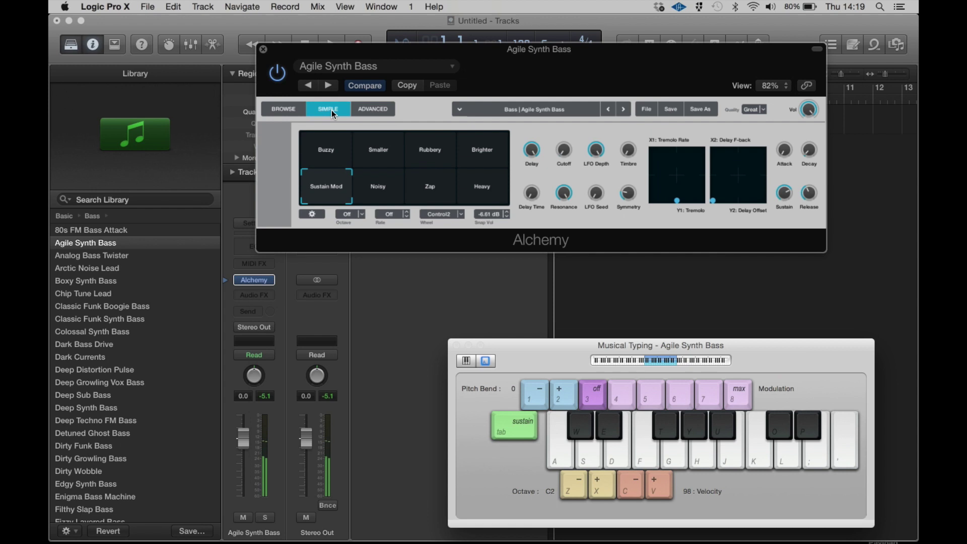
drag(332, 180, 404, 152)
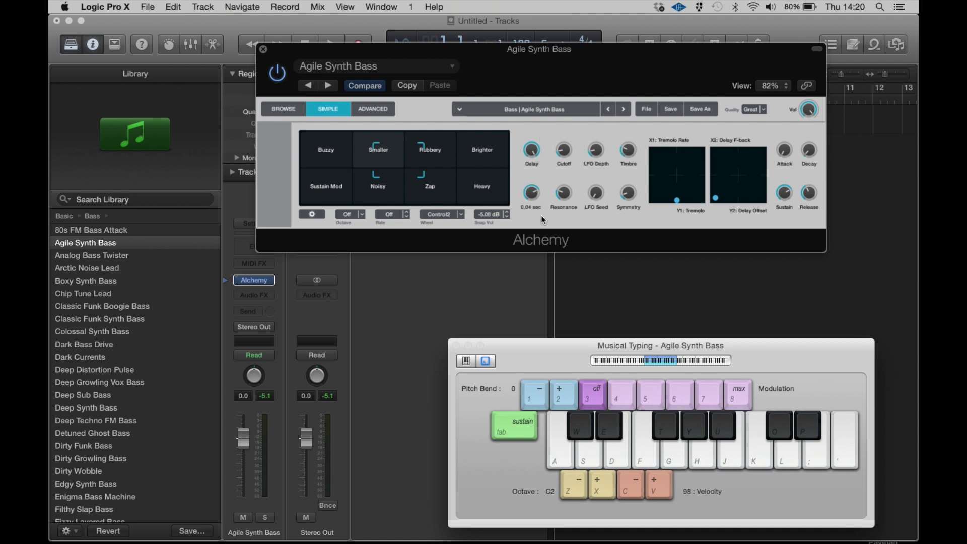
click(369, 107)
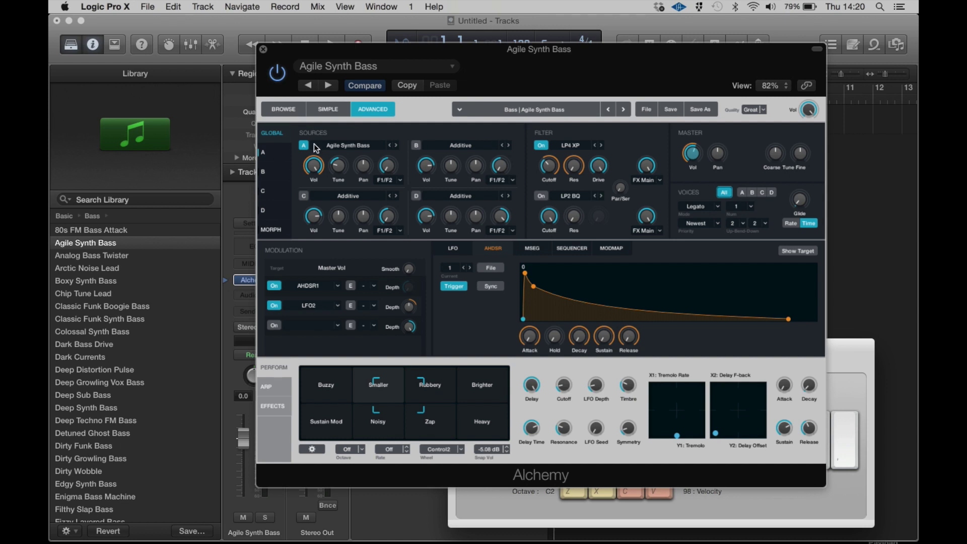
click(342, 145)
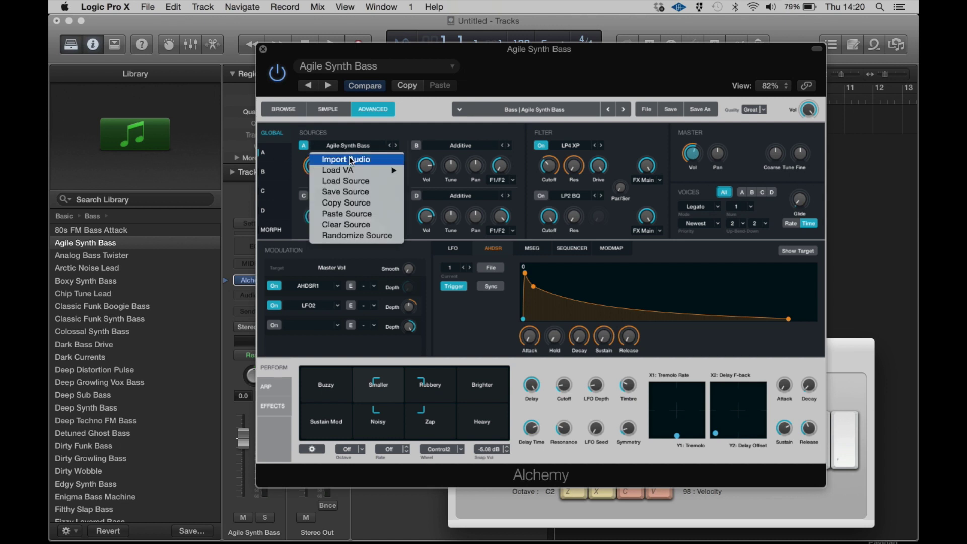
click(350, 160)
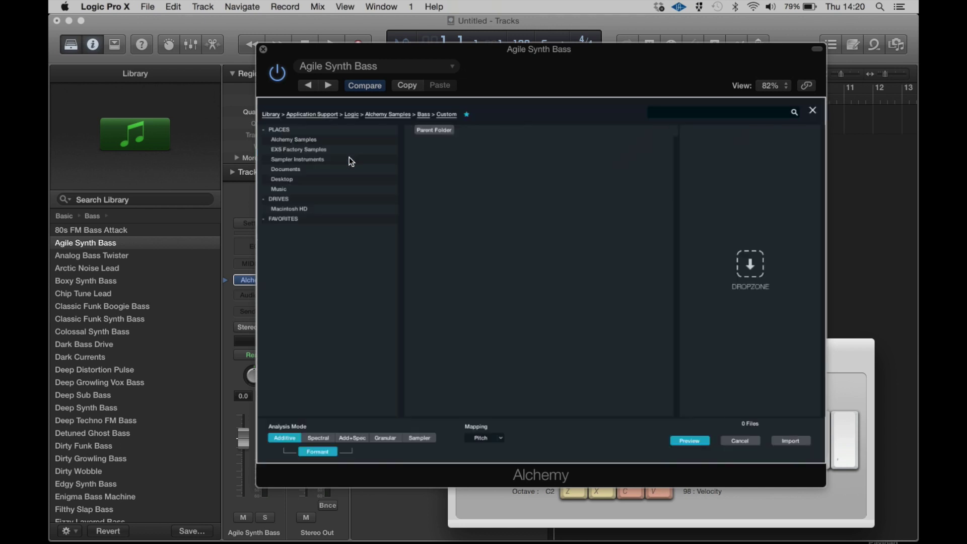
click(317, 150)
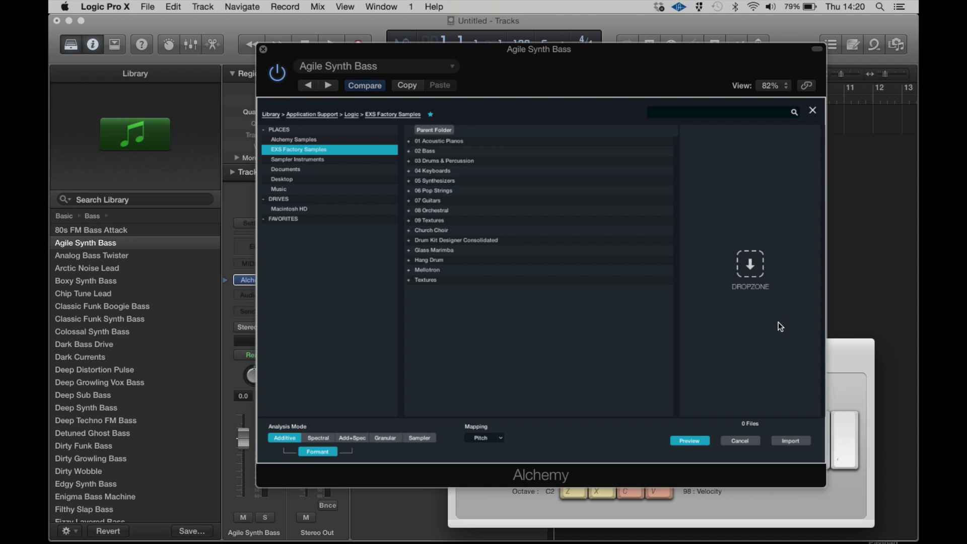
click(814, 113)
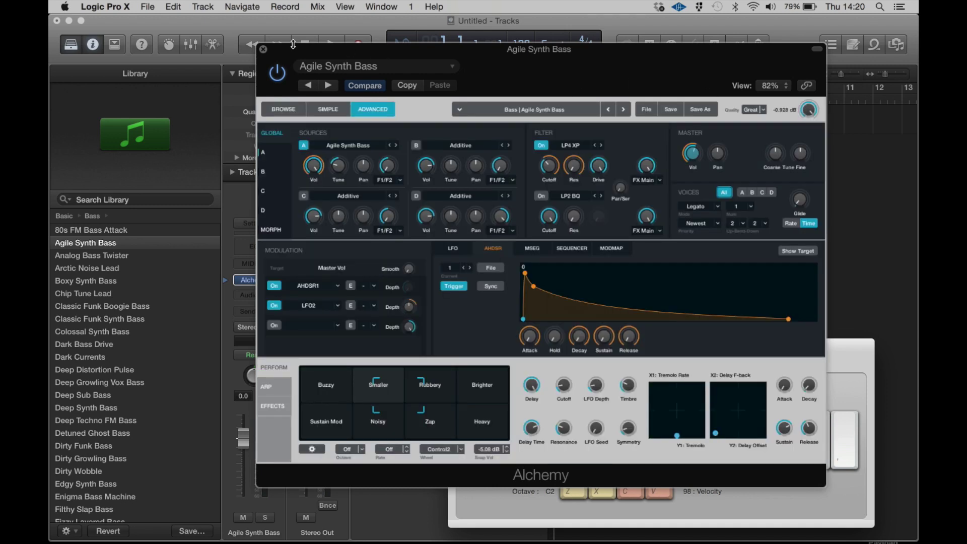
Close the Library, Alchemy editor and Musical Typing, and show the Apple Loops browser
click(72, 45)
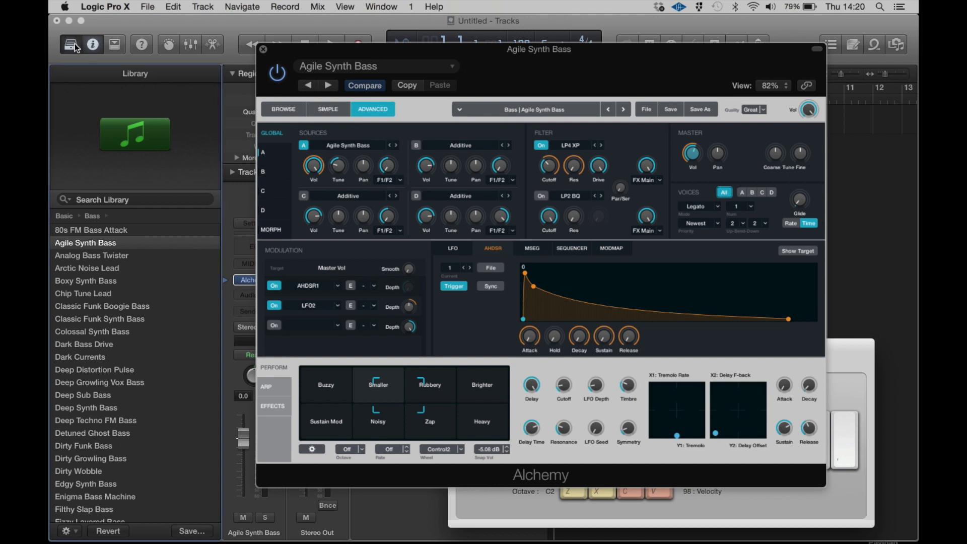
click(263, 49)
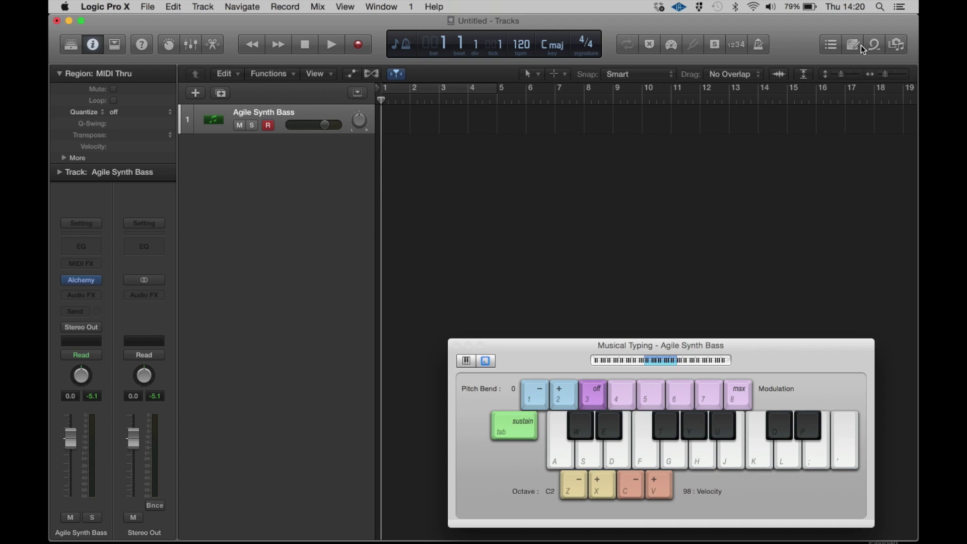
click(874, 45)
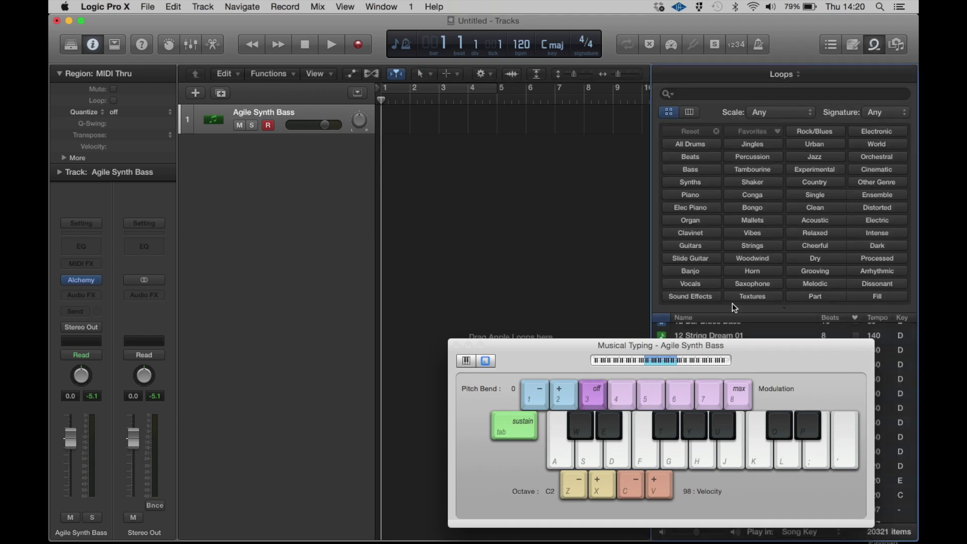
click(457, 345)
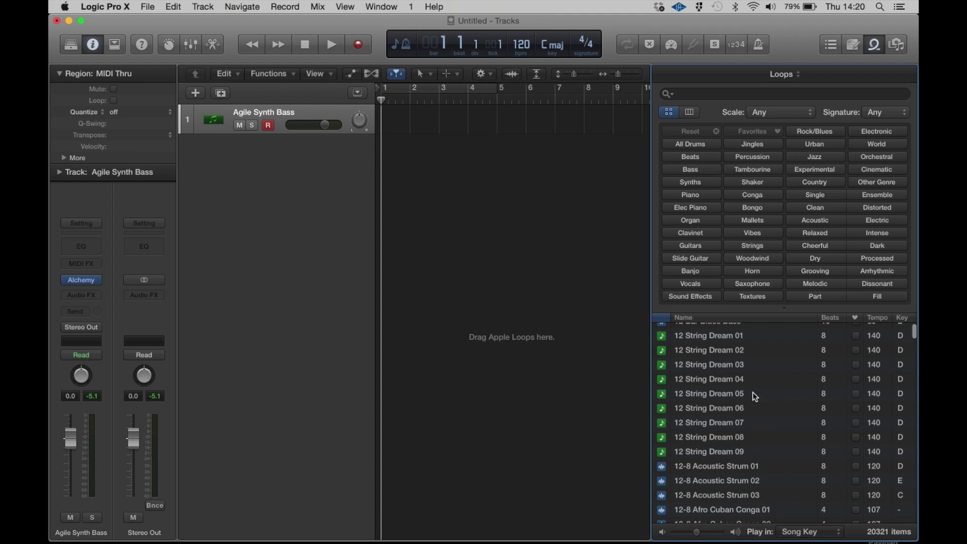
scroll(756, 397, up, 1)
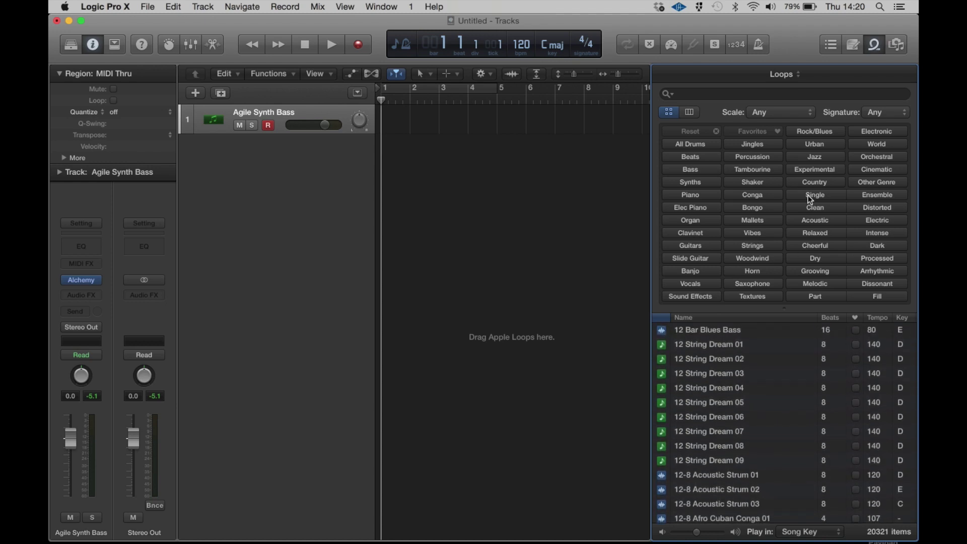
Search the loop library for 'disco' and filter the results to Beats
click(724, 97)
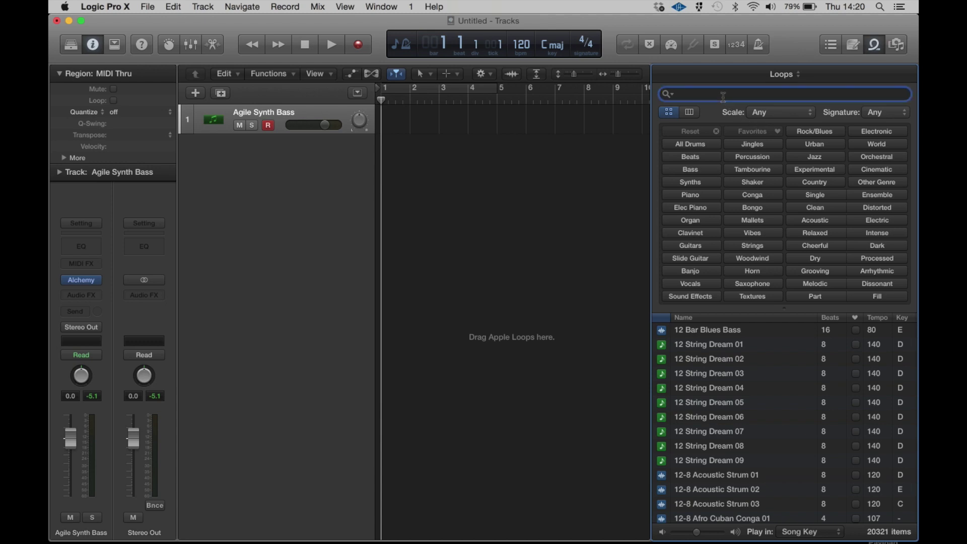
text(disco)
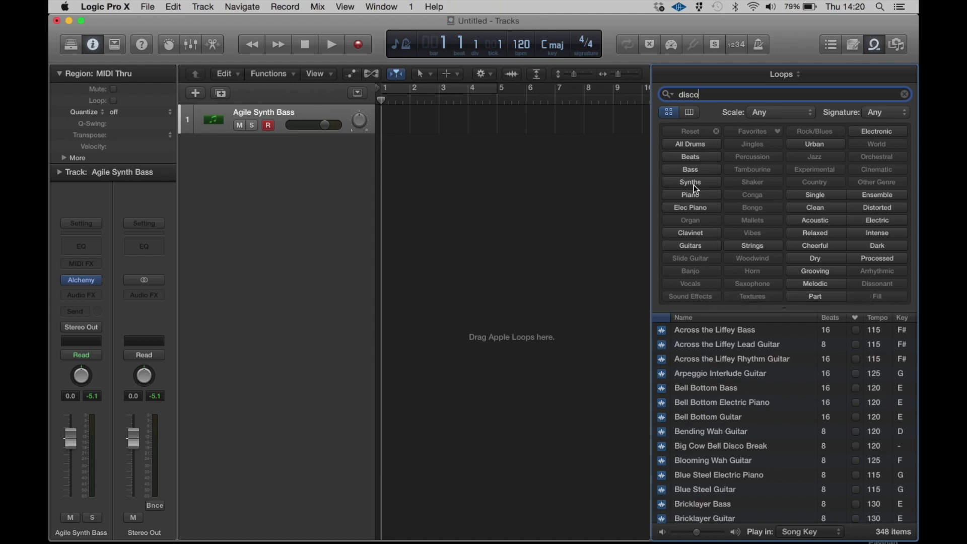
click(694, 158)
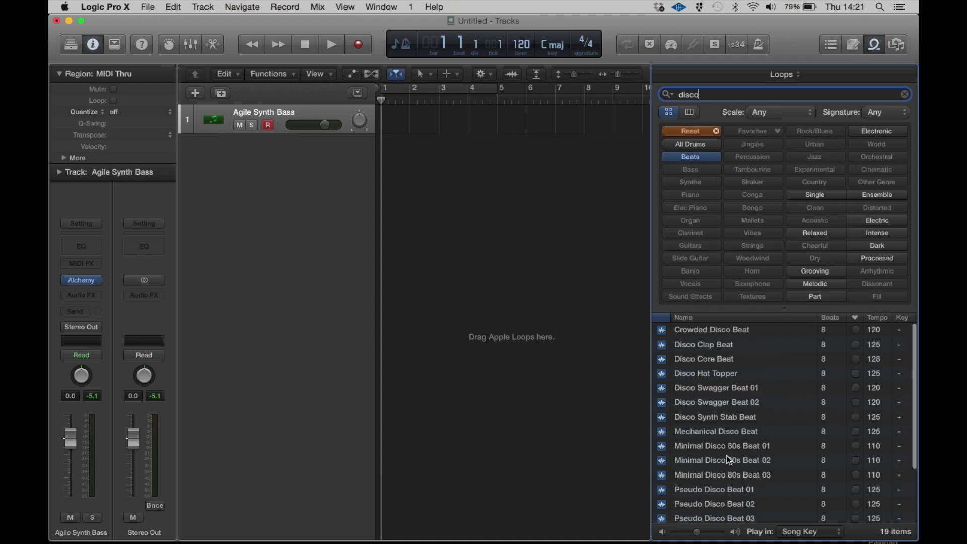
scroll(727, 456, down, 1)
Add Minimal Disco 80s Beat 02 on a new track, import its 109 bpm tempo, cycle bars 1–3
drag(727, 455, 385, 158)
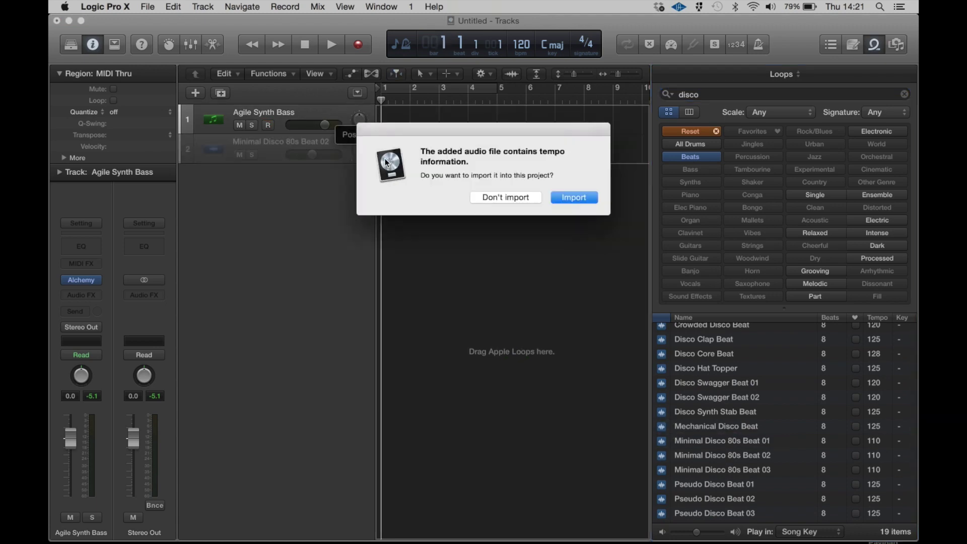
click(578, 198)
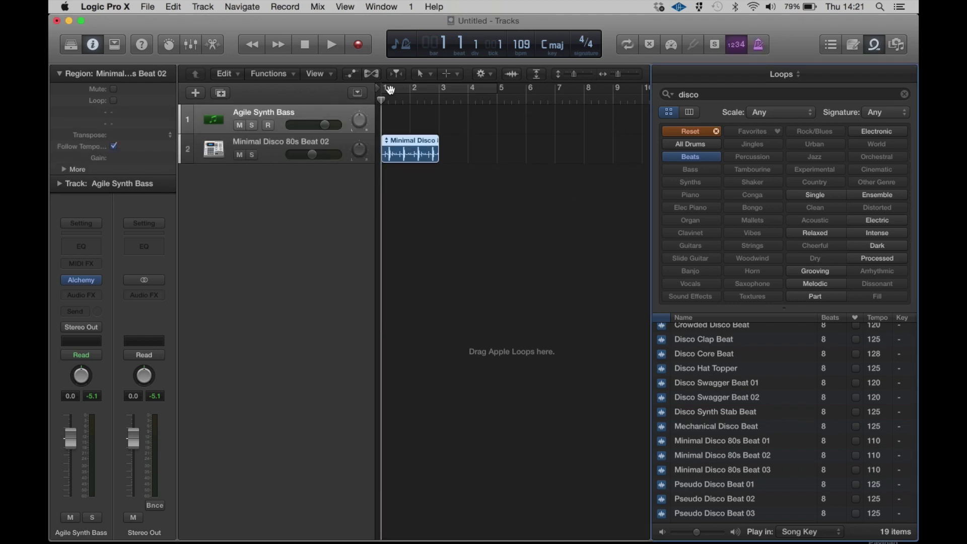
click(410, 92)
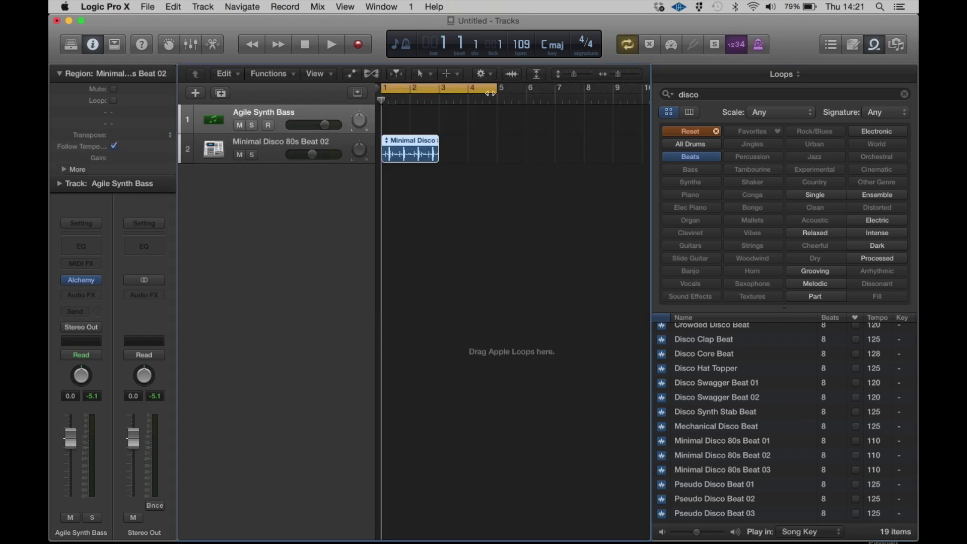
drag(498, 91, 443, 93)
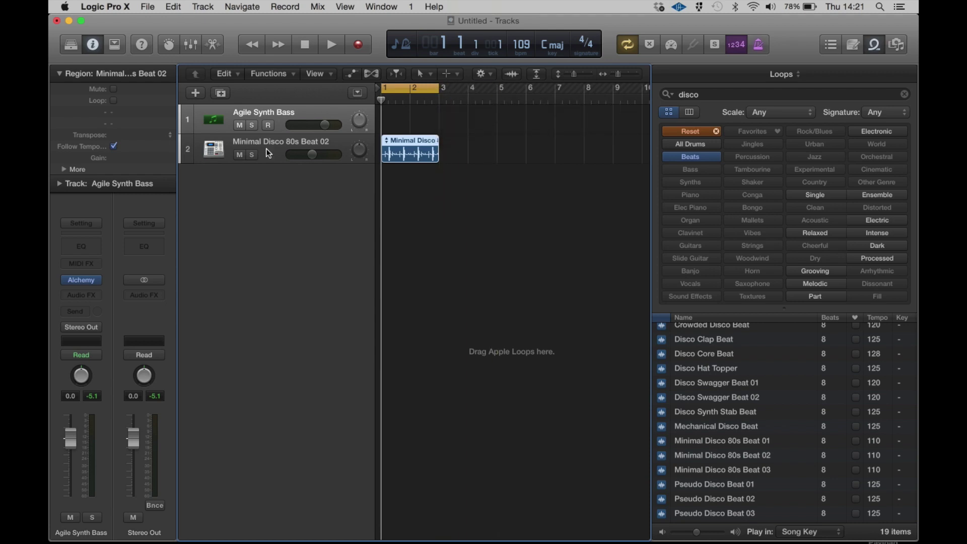
click(64, 171)
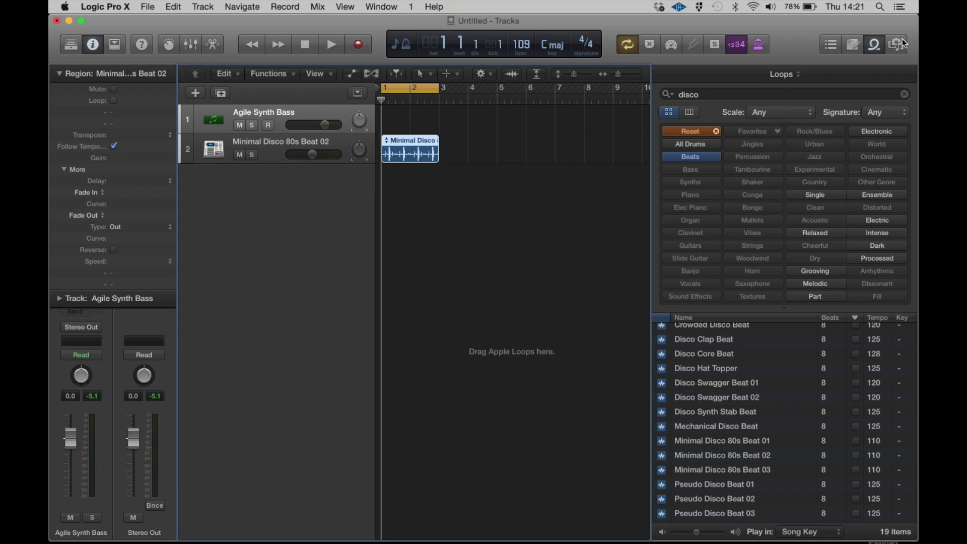
Close the Loops browser and reverse the disco beat region, playing it before and after
click(875, 44)
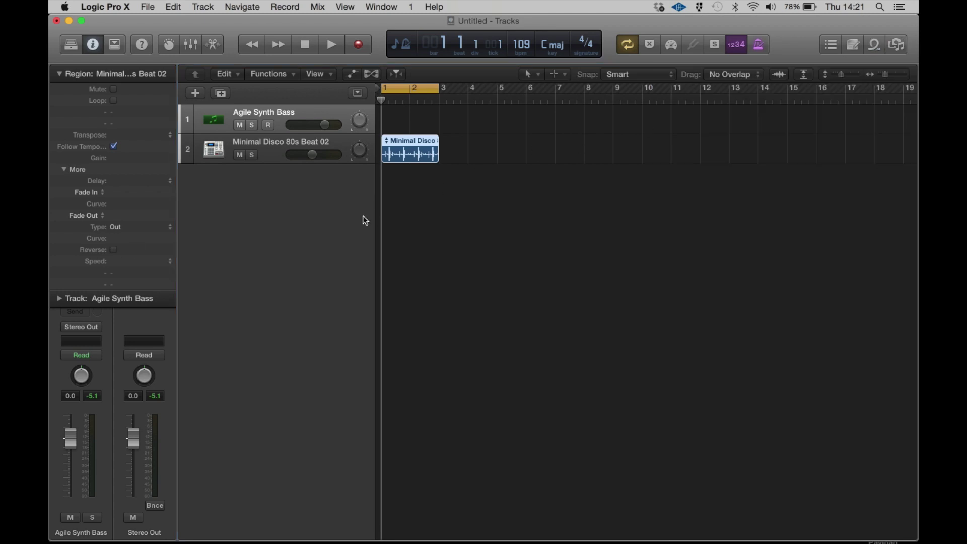
key(space)
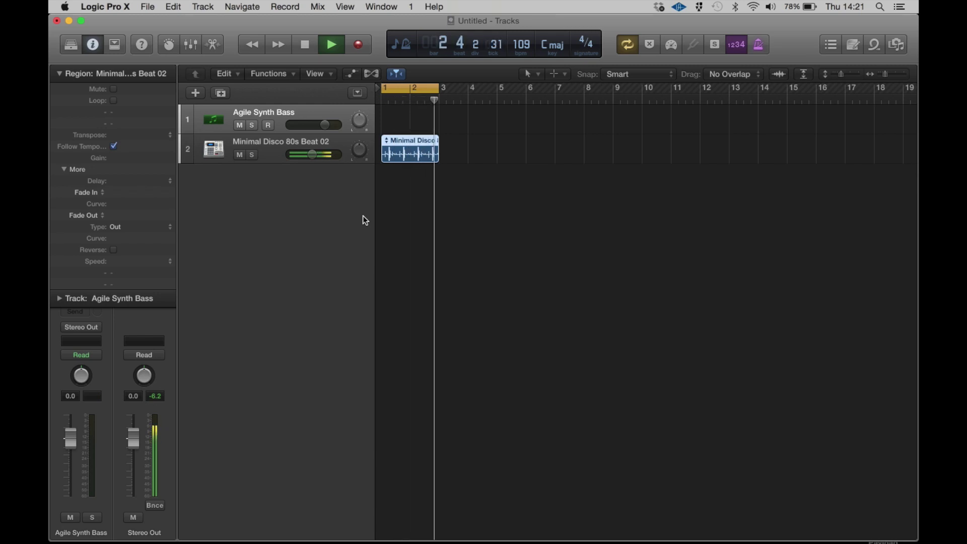
key(space)
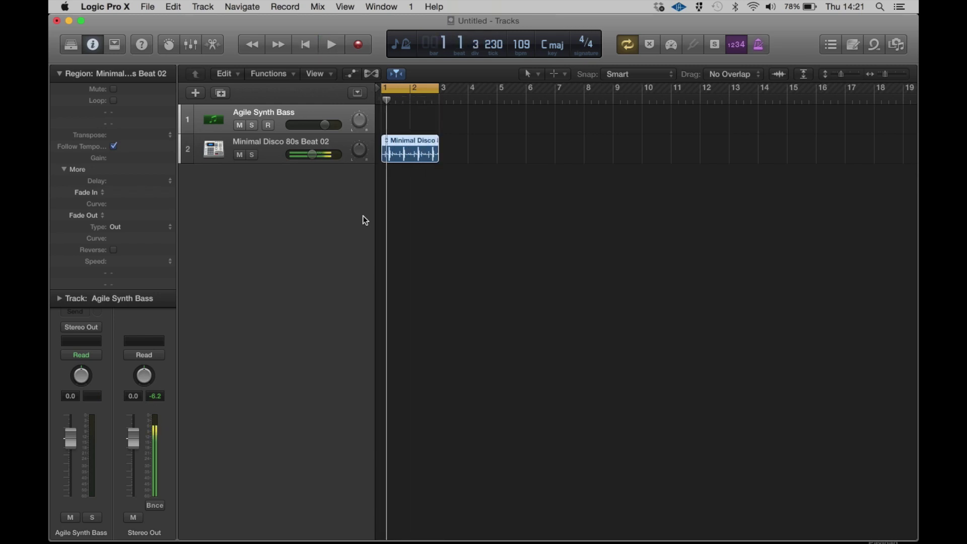
click(116, 250)
key(space)
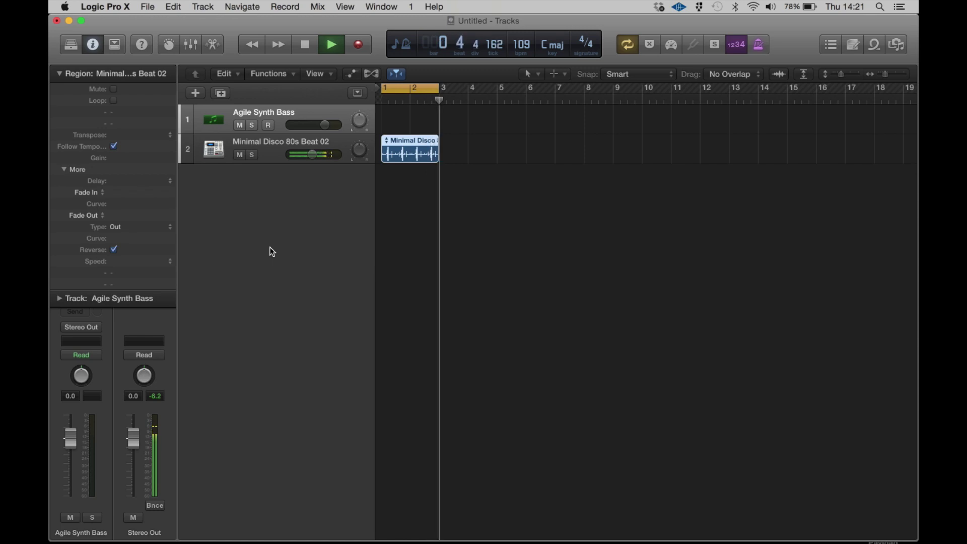
key(space)
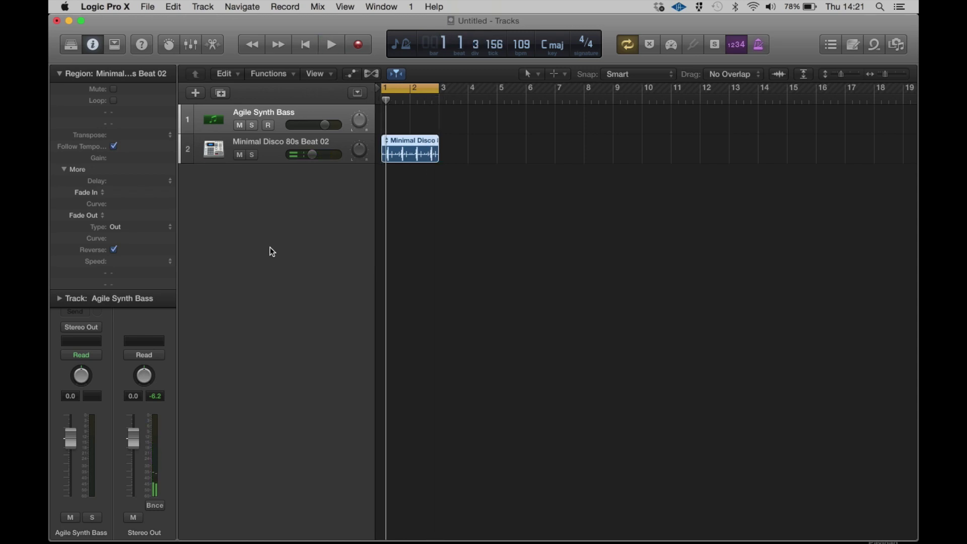
Import Collapse Mode.png as a custom icon for the Minimal Disco 80s Beat 02 track
ctrl+click(210, 155)
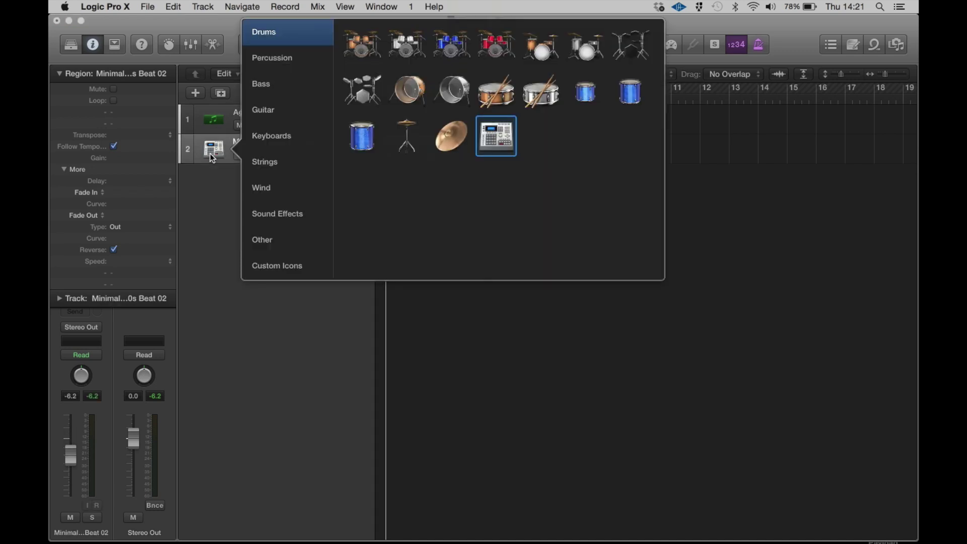
click(284, 268)
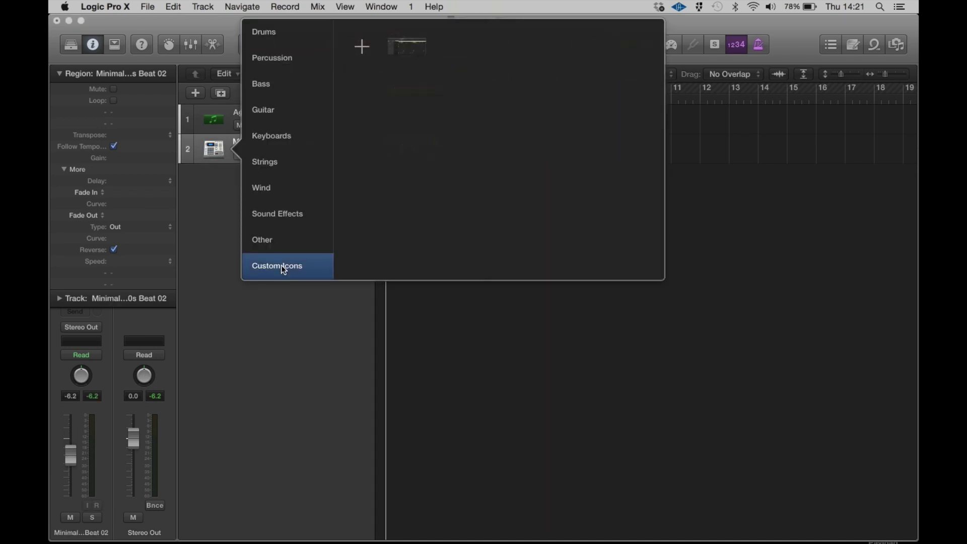
click(365, 47)
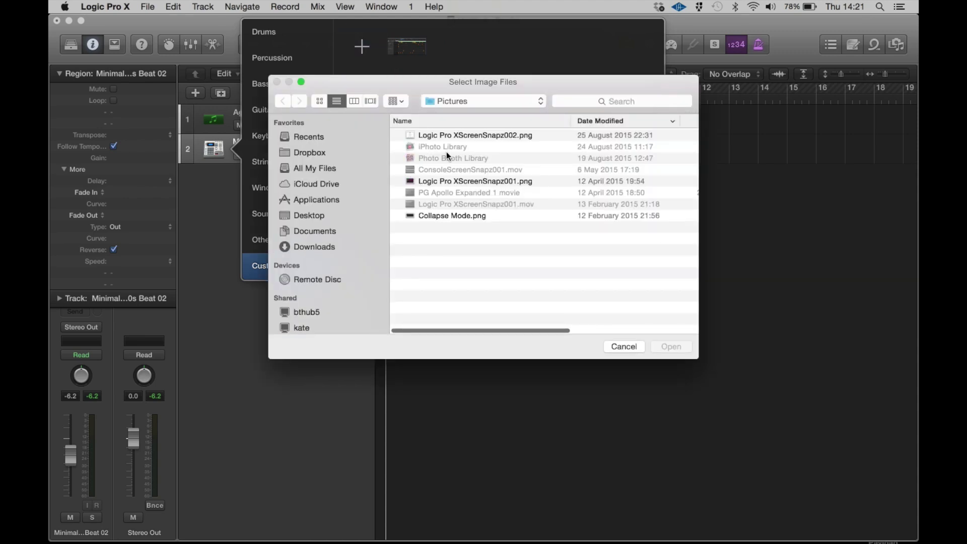
click(459, 217)
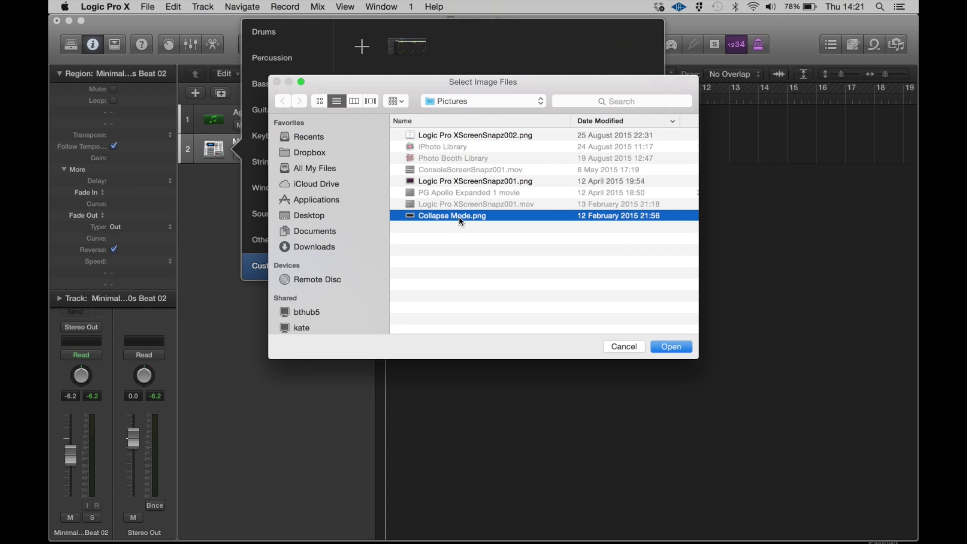
double_click(460, 215)
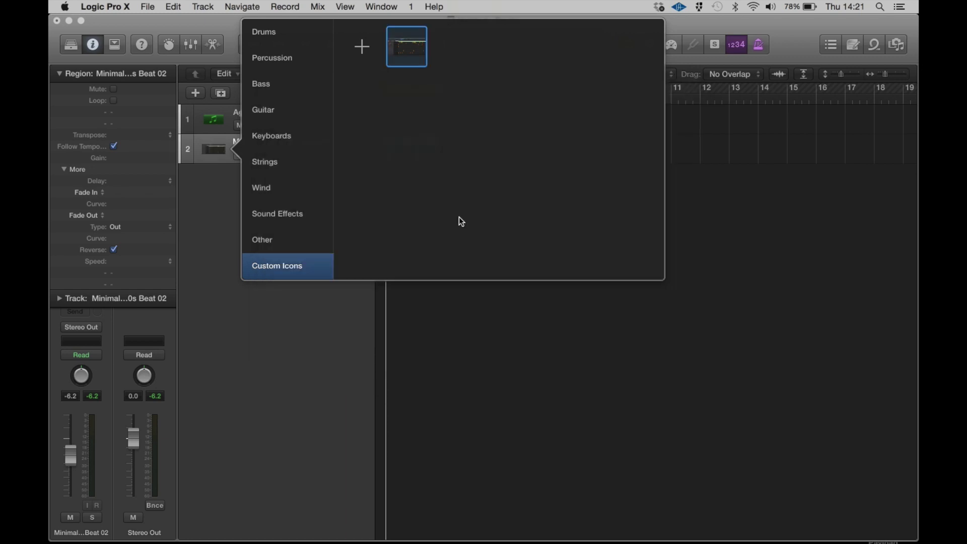
click(411, 49)
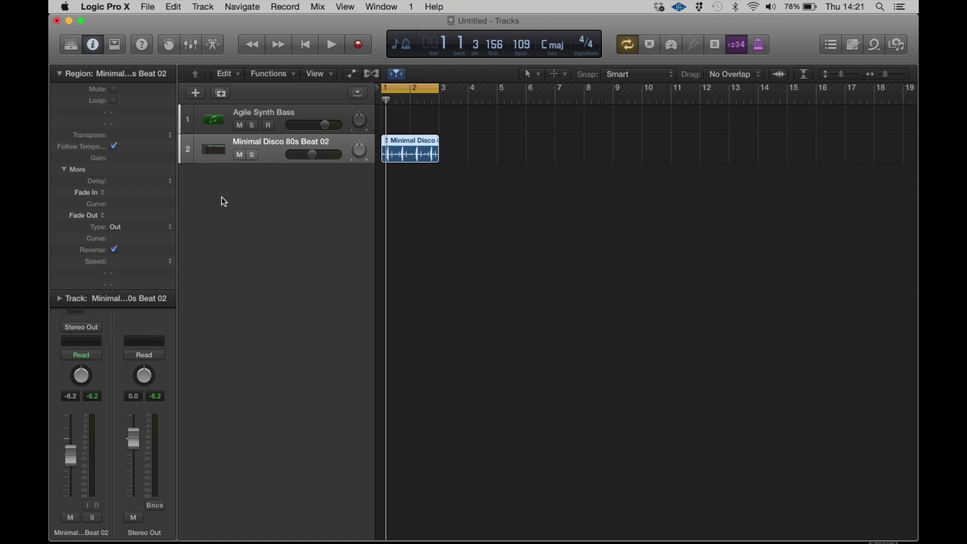
Select the Agile Synth Bass and disco beat tracks and give both the Keyboards synth icon
click(217, 125)
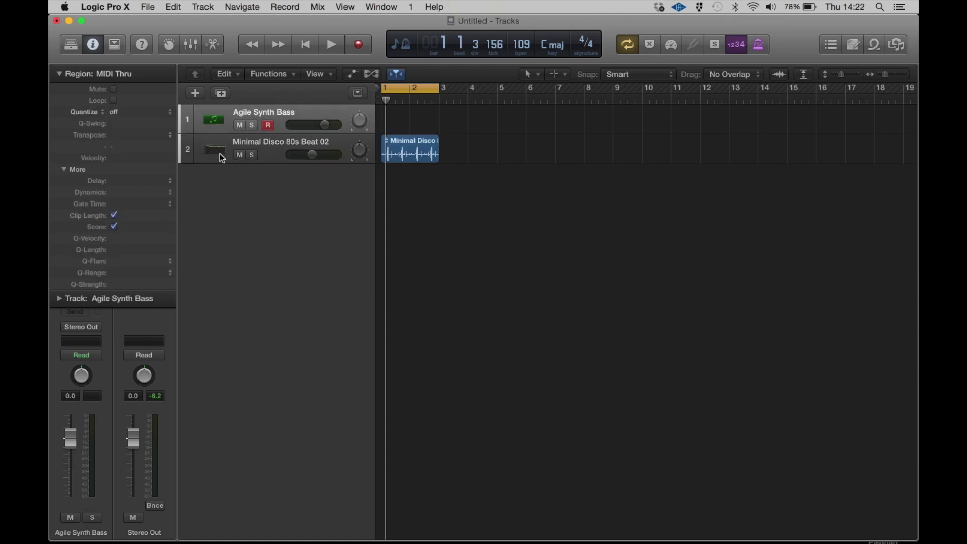
click(220, 153)
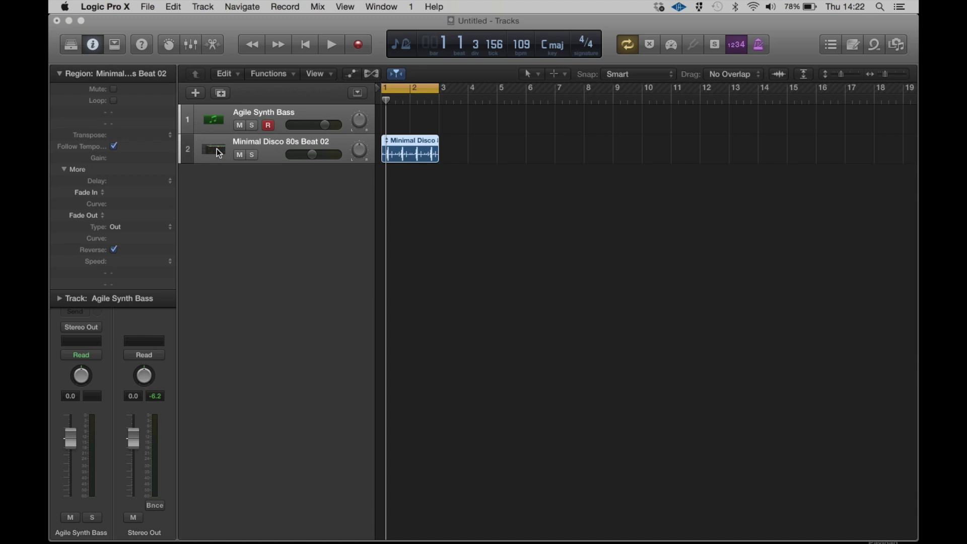
click(220, 154)
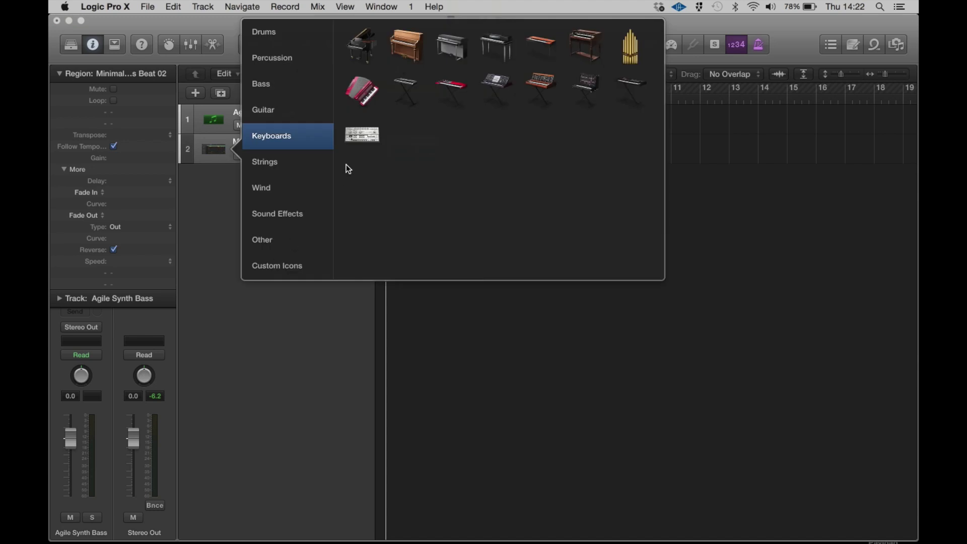
click(376, 135)
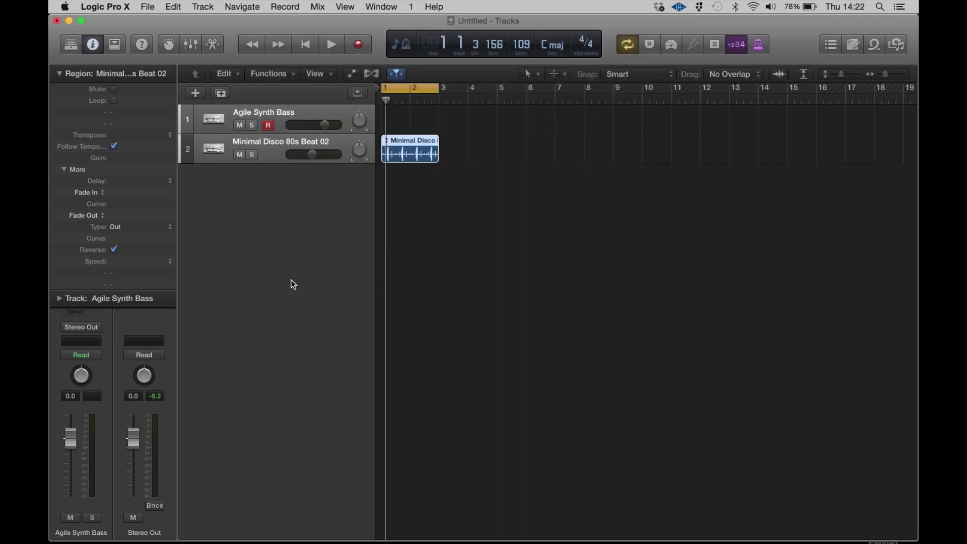